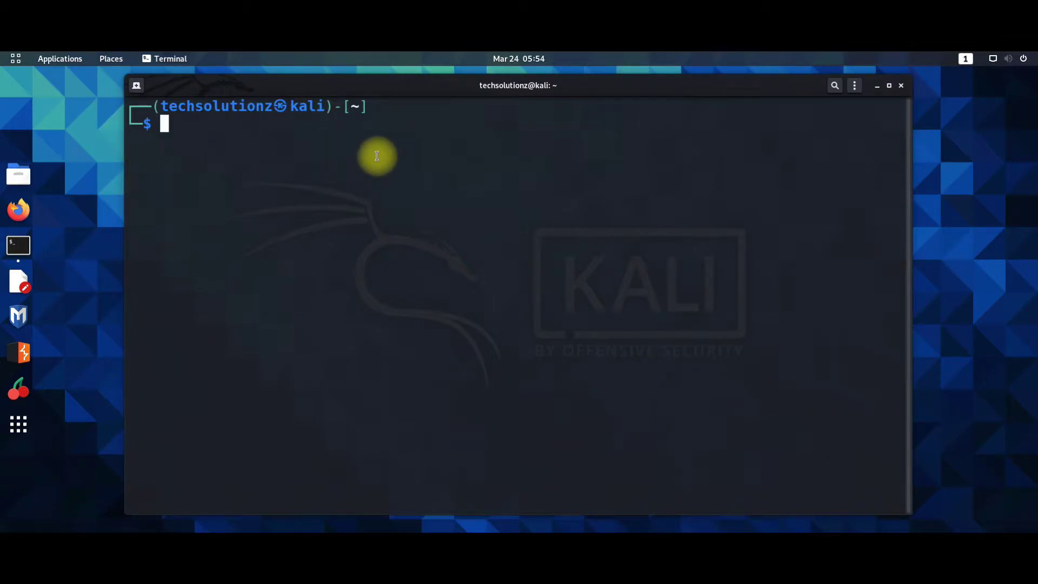
pyautogui.write('sudo su')
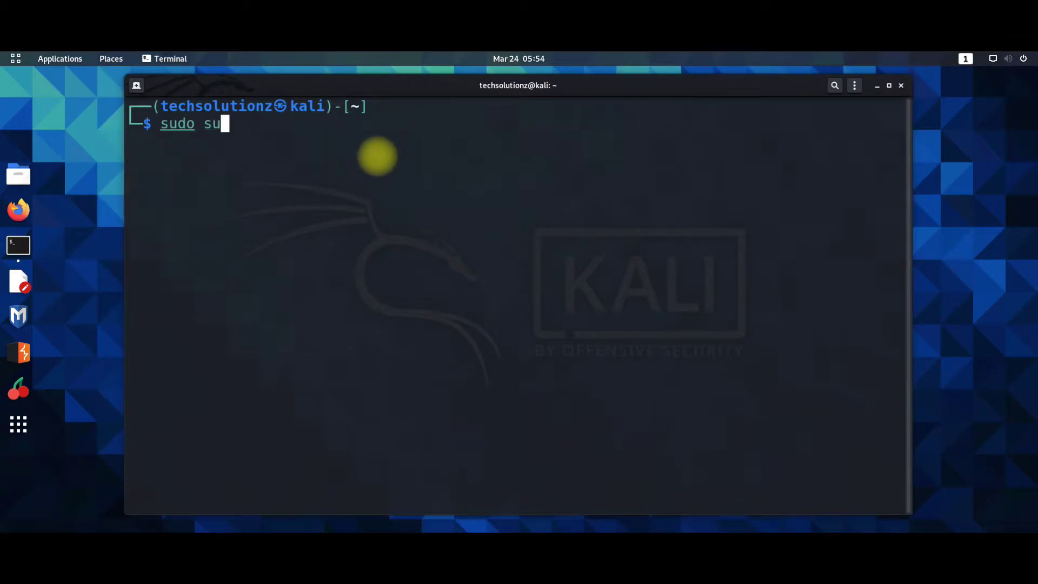
# Become root with sudo su and confirm snap reports version 2.49.1
pyautogui.press('Return')
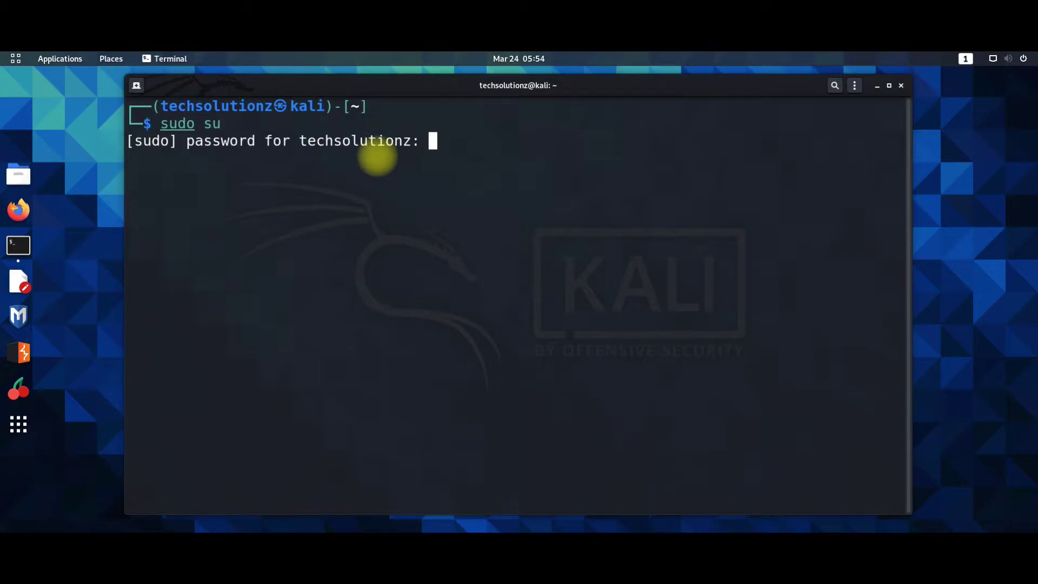
pyautogui.press('Return')
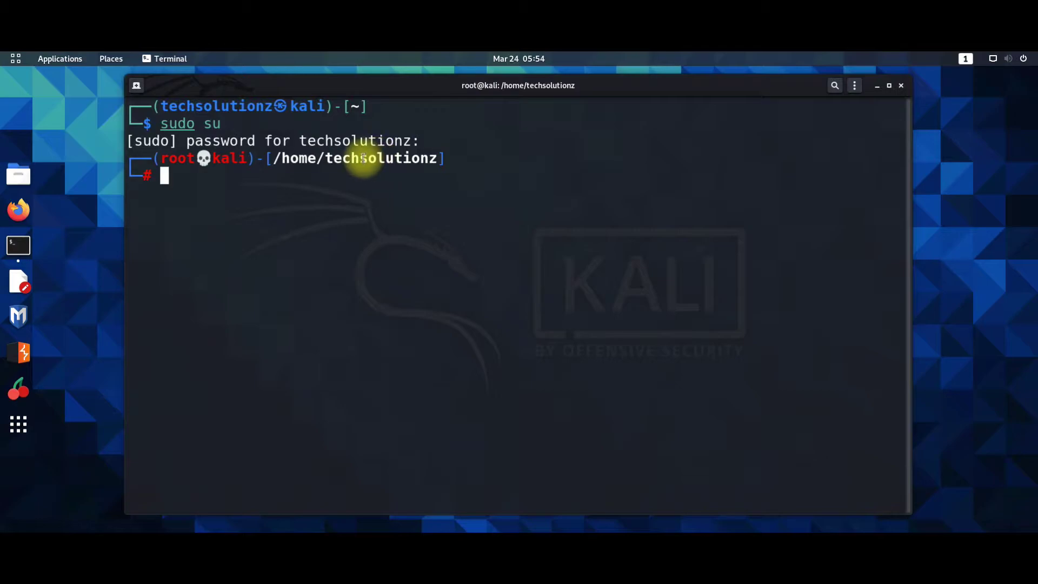
pyautogui.write('sn')
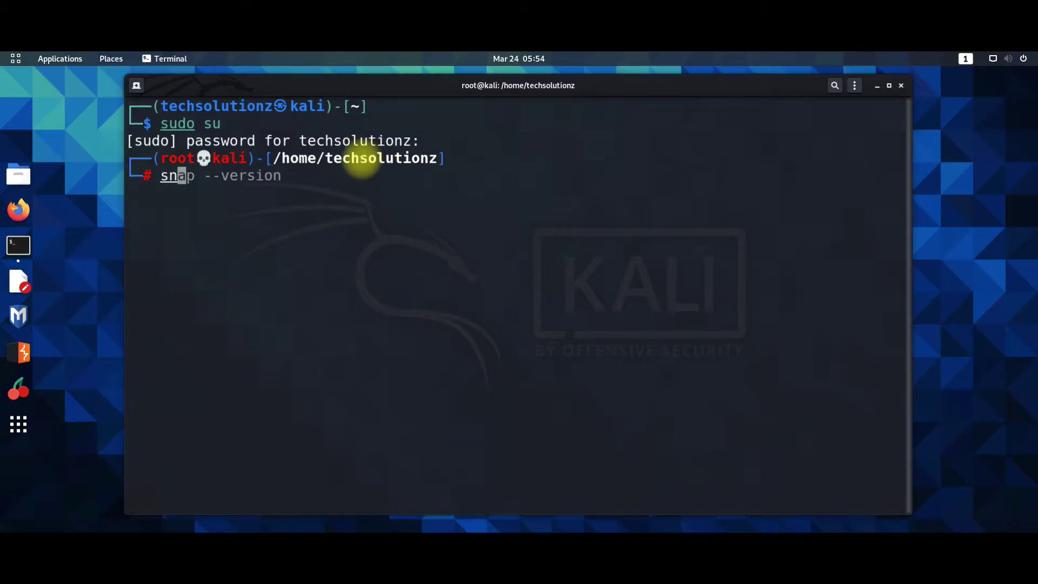
pyautogui.write('ap --ve')
pyautogui.write('rsion')
pyautogui.press('Return')
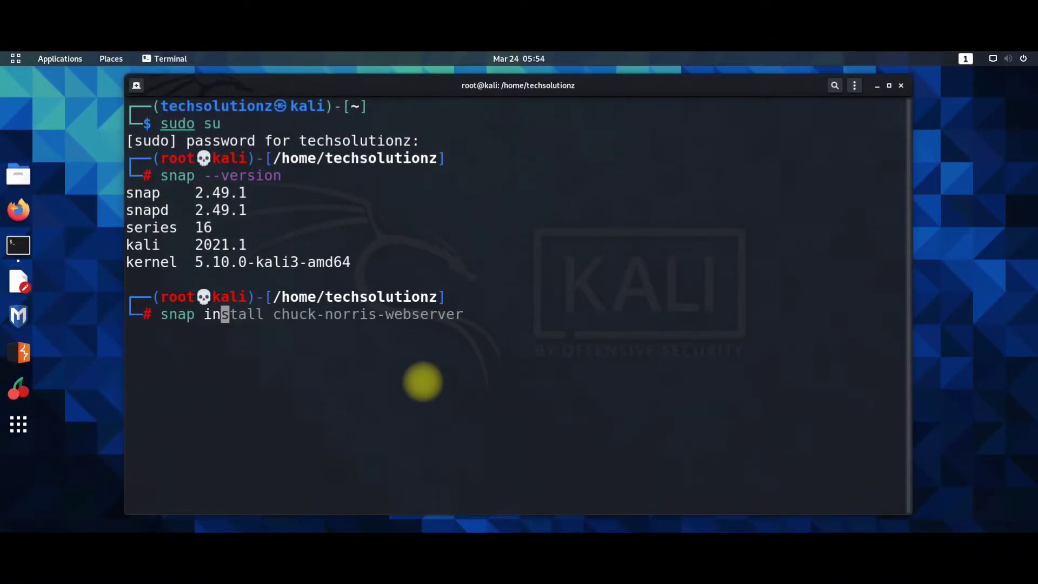
pyautogui.write('stall ')
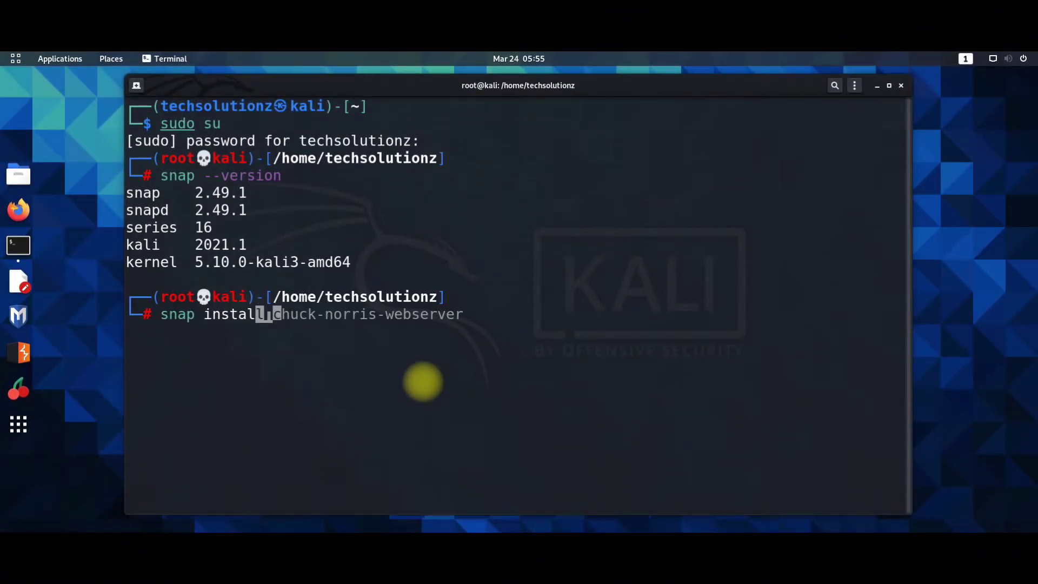
pyautogui.write('--de')
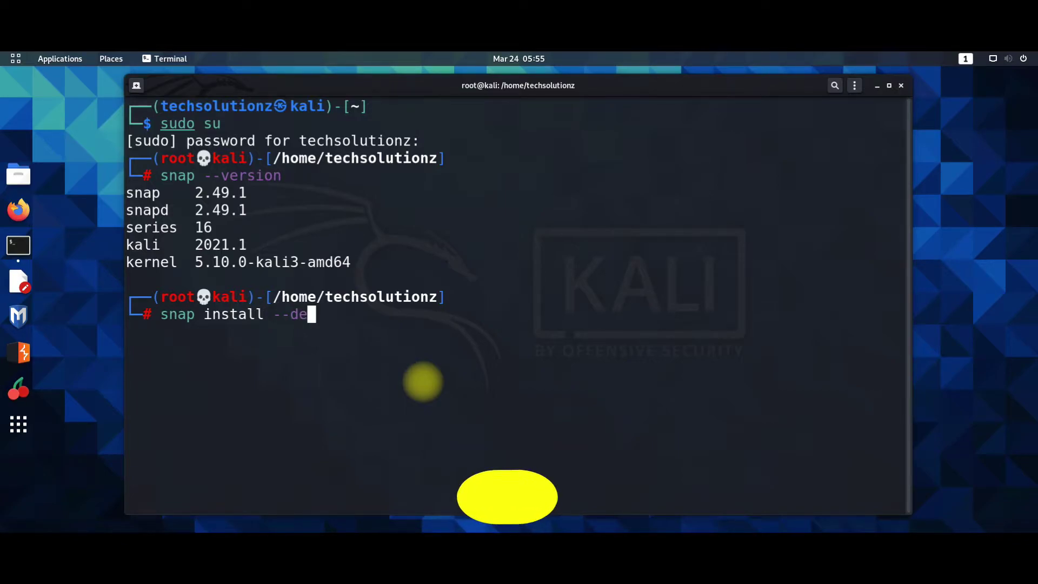
pyautogui.write('vmode ')
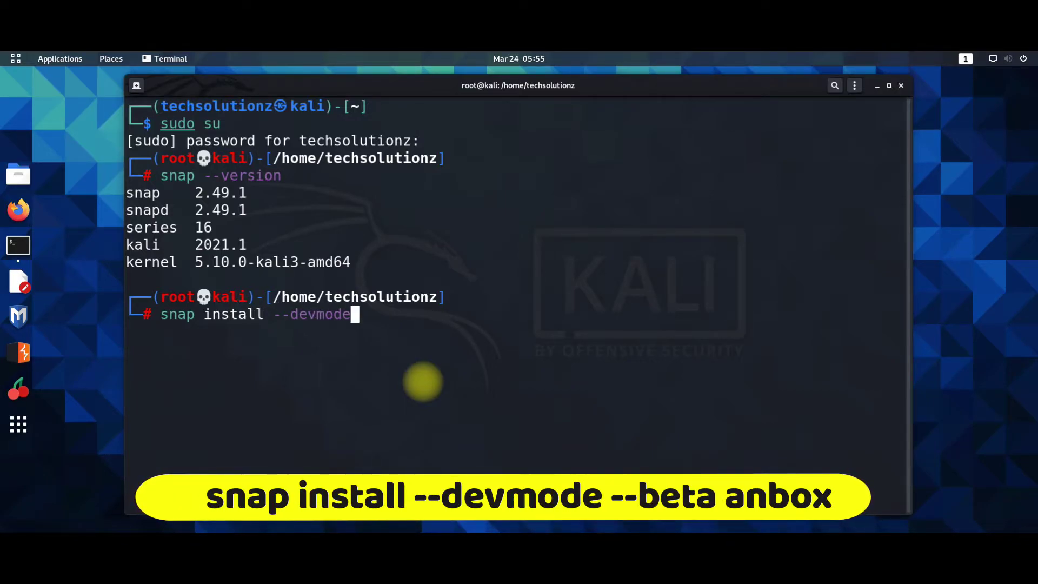
pyautogui.write('--')
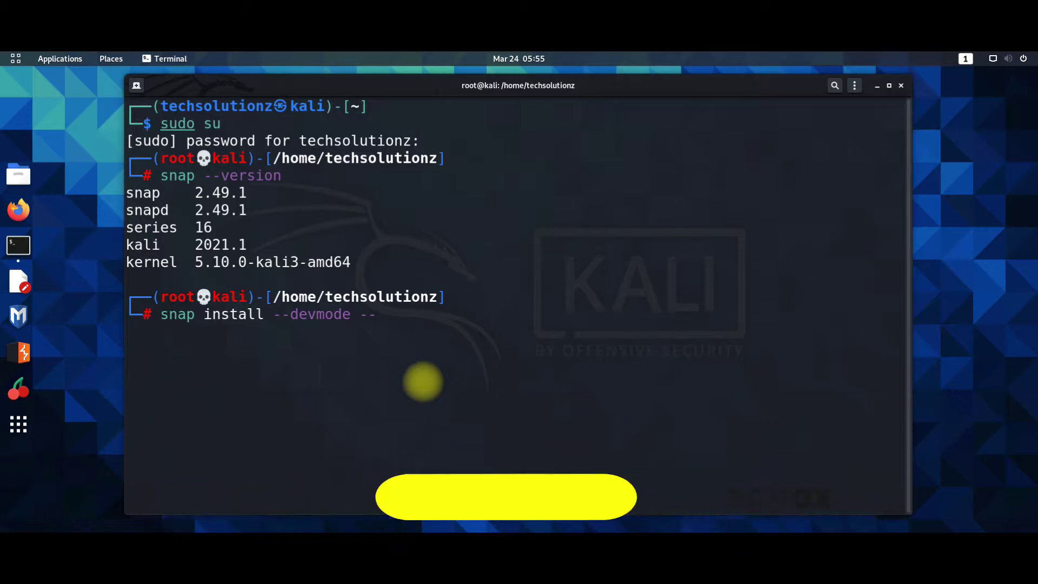
pyautogui.write('beta')
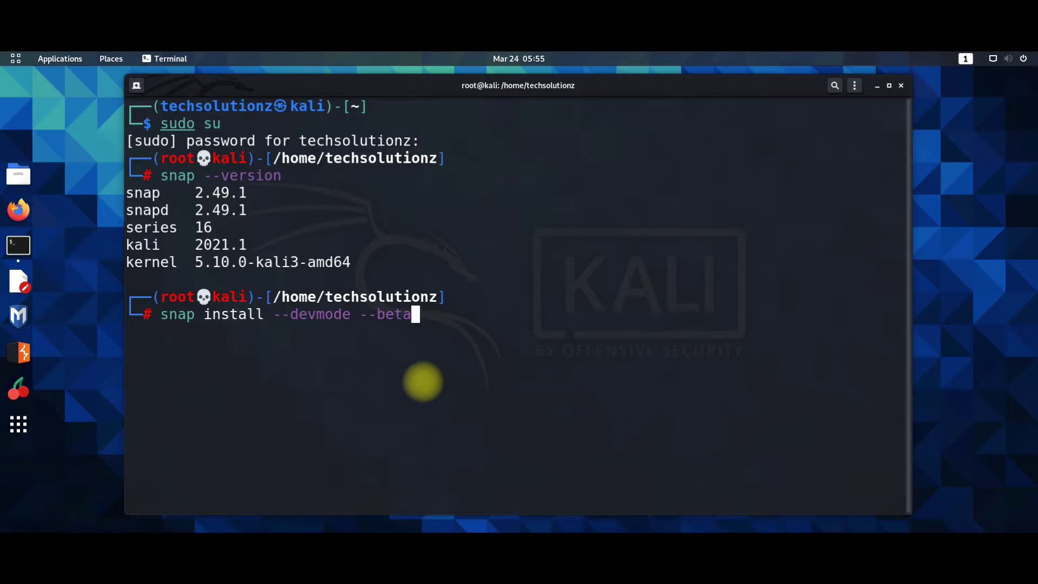
pyautogui.write(' anbox')
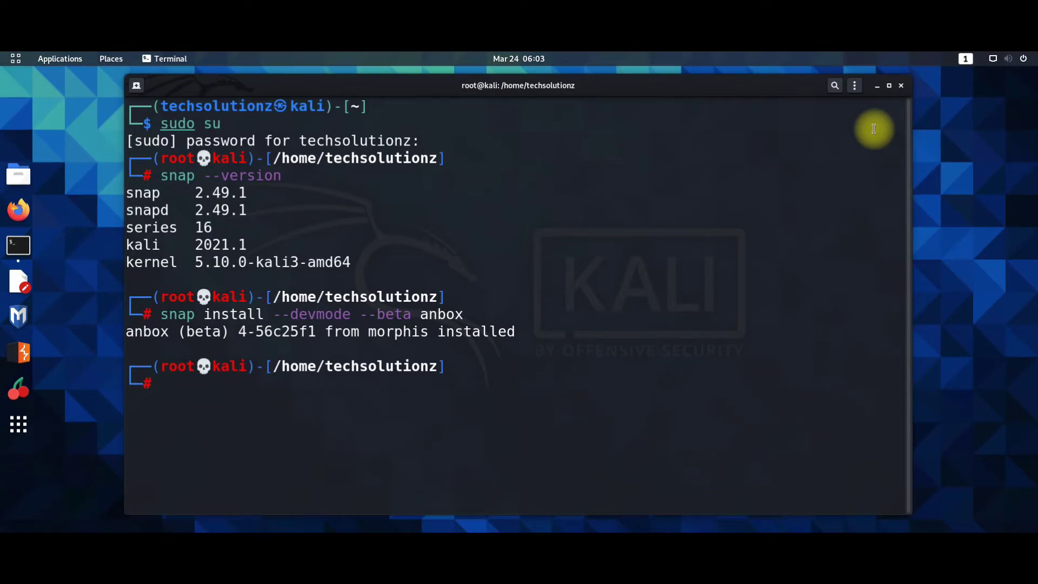
pyautogui.write('sn')
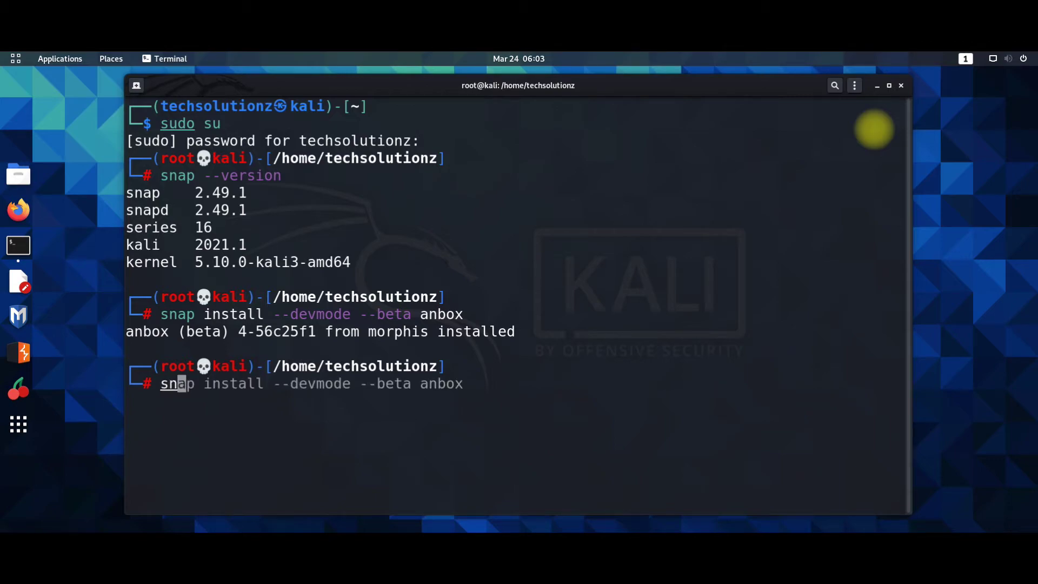
pyautogui.write('ap list')
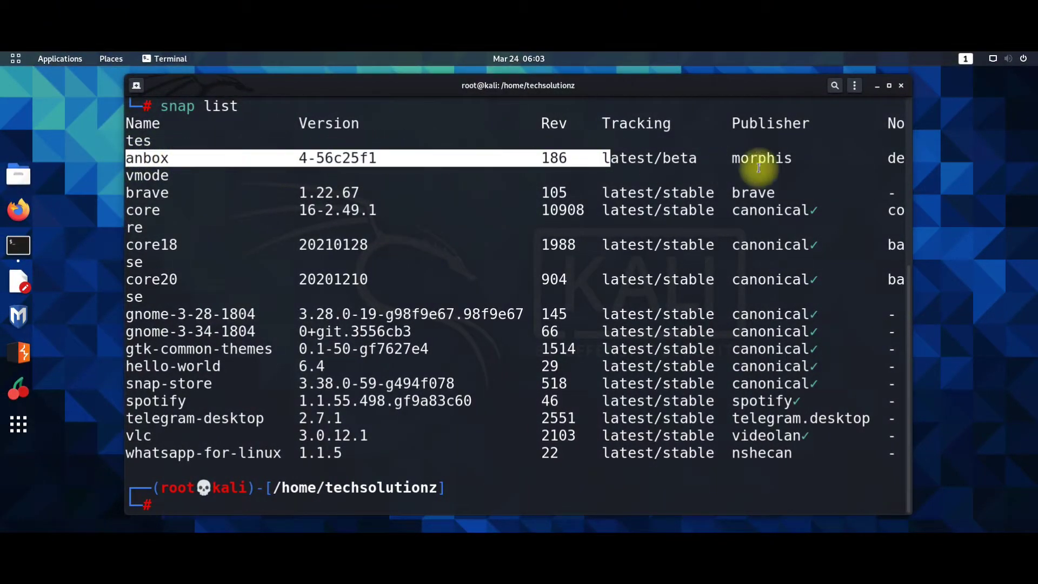
# Highlight anbox in the installed snaps list, then exit the root shell
pyautogui.moveTo(166, 157); pyautogui.dragTo(903, 158)
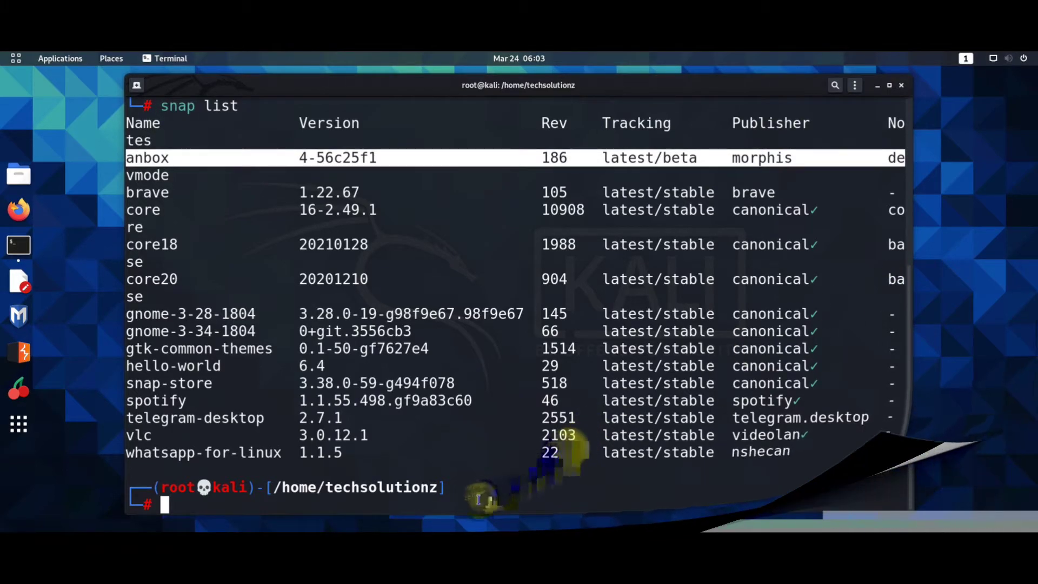
pyautogui.click(235, 498)
pyautogui.write('exi')
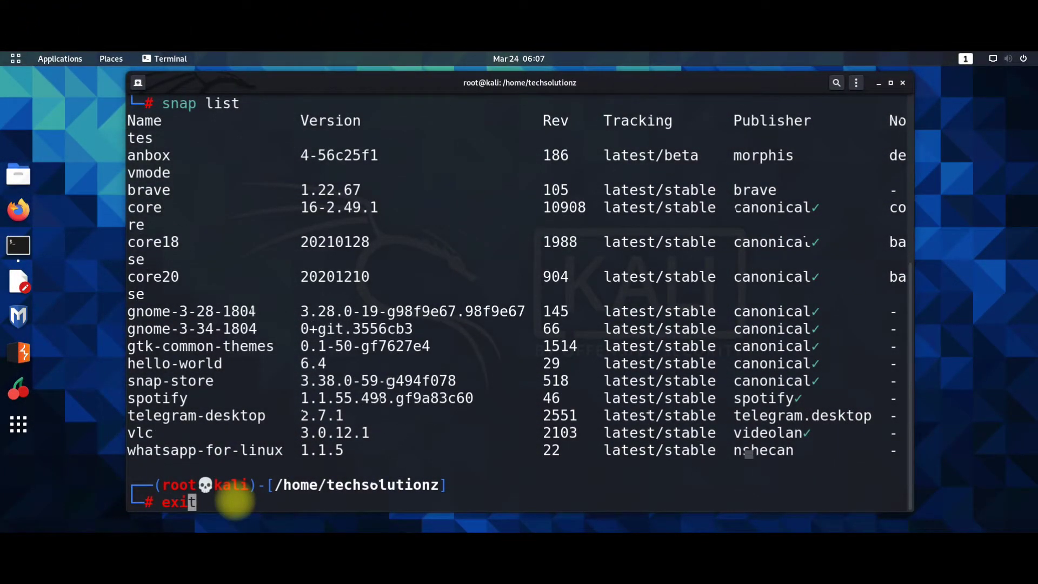
pyautogui.write('t')
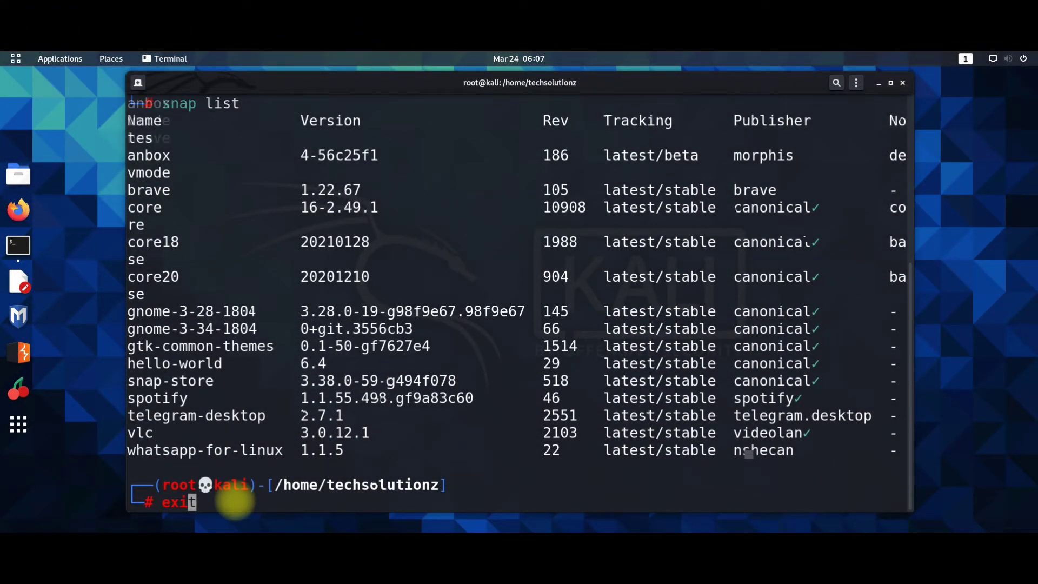
pyautogui.press('Return')
pyautogui.write('anbox')
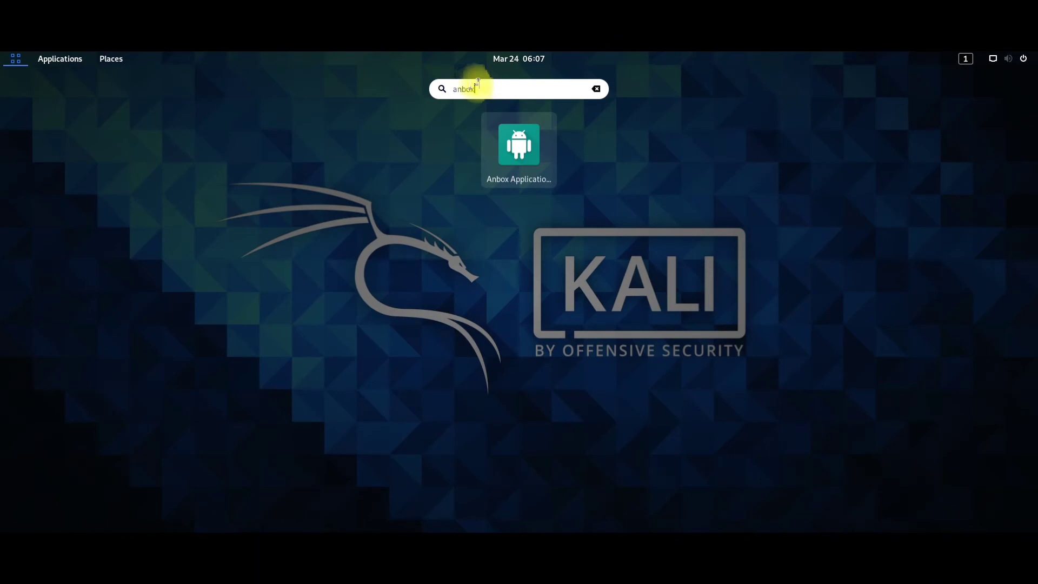
# Launch Anbox Application Manager, raise its window, and open Android Settings
pyautogui.click(515, 146)
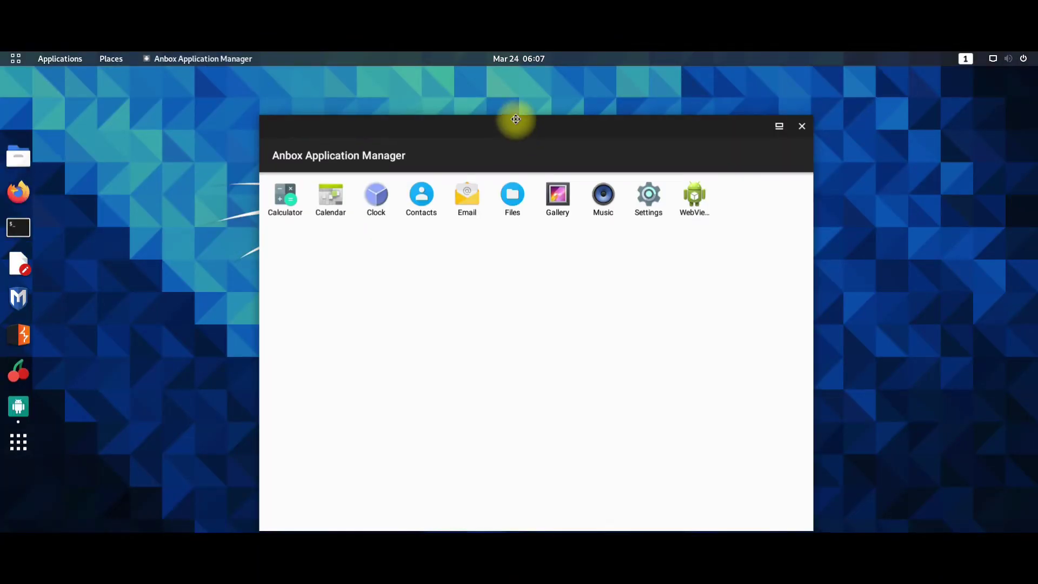
pyautogui.moveTo(515, 113); pyautogui.dragTo(535, 91)
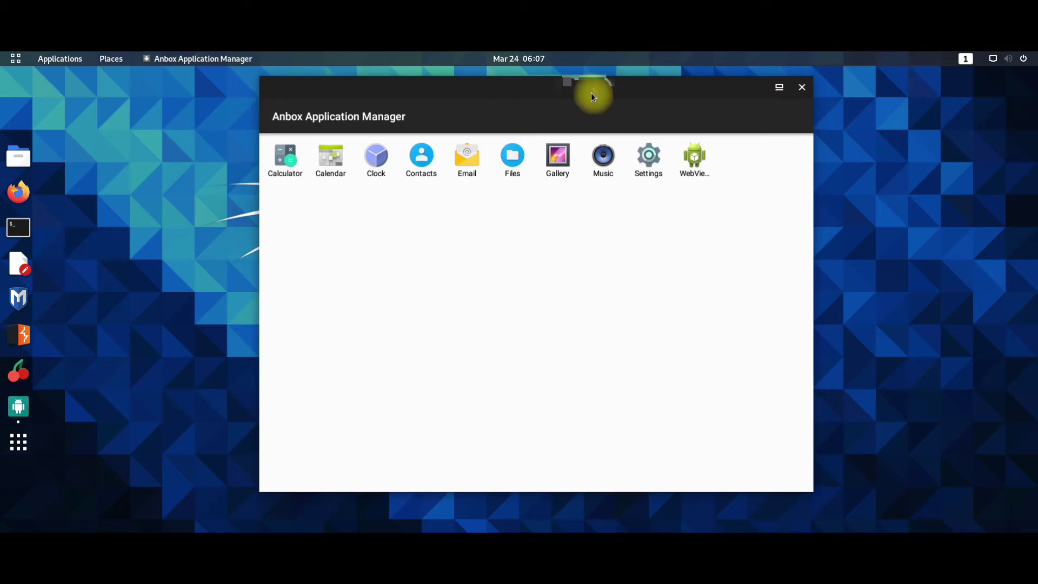
pyautogui.click(643, 160)
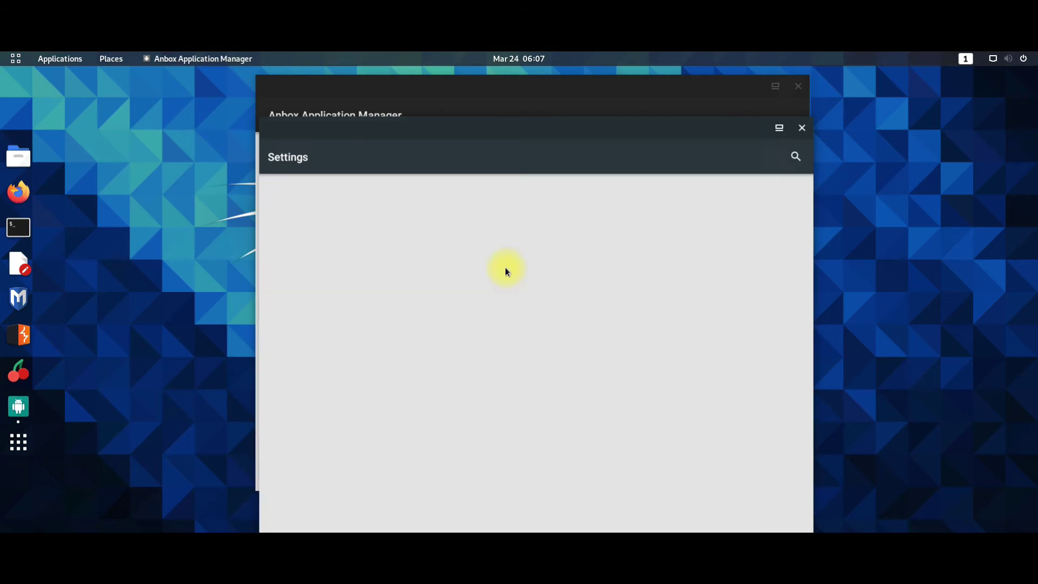
pyautogui.scroll(-5, 510, 368)
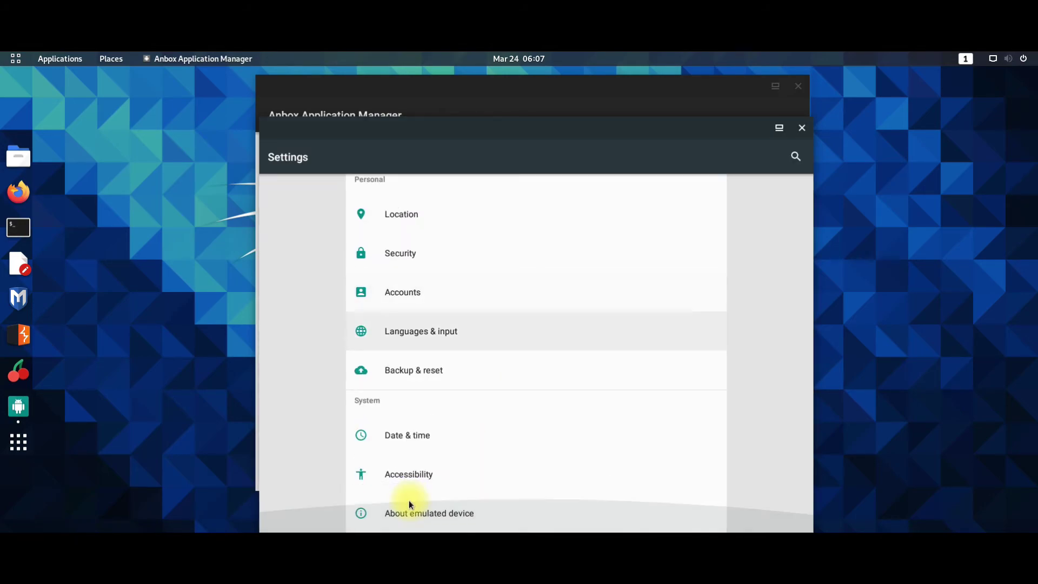
# Select About emulated device in the Android Settings list
pyautogui.click(422, 513)
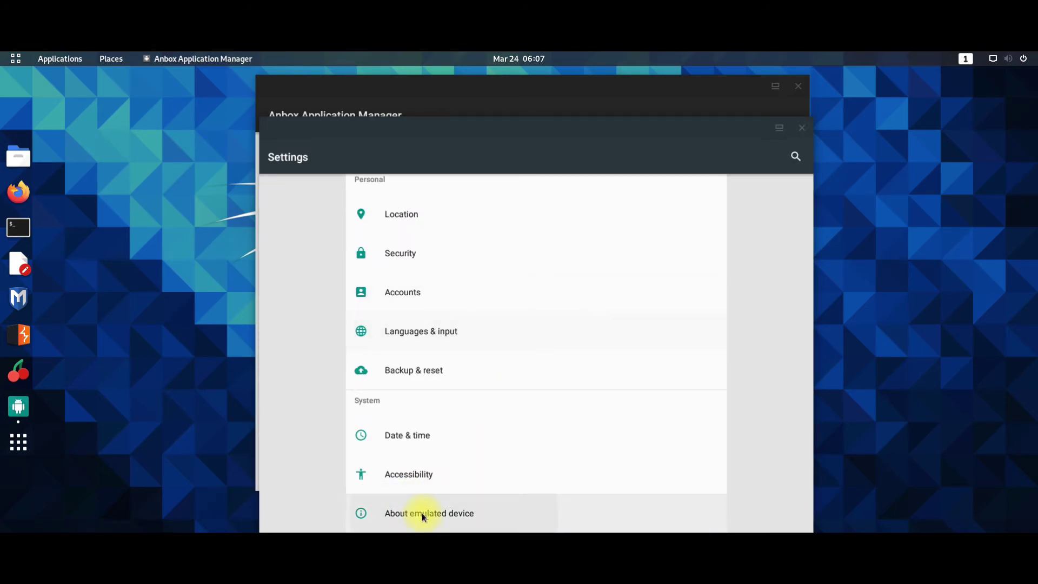